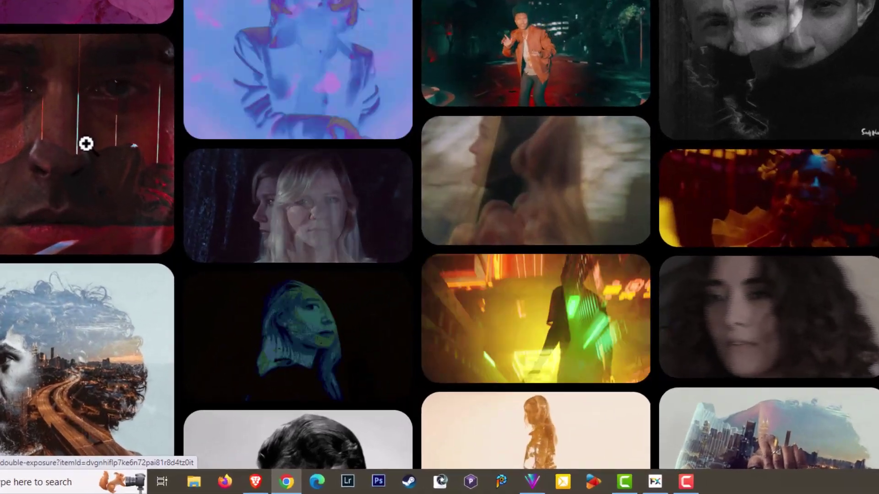
pyautogui.rightClick(70, 206)
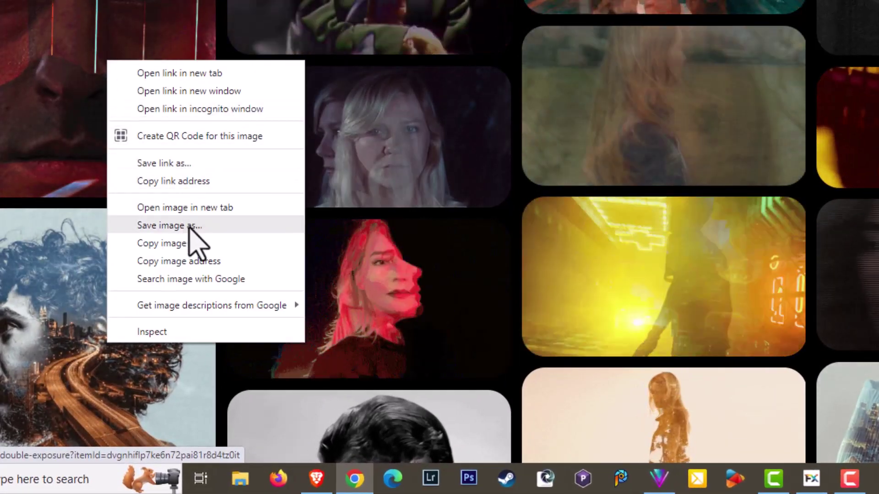
pyautogui.click(188, 226)
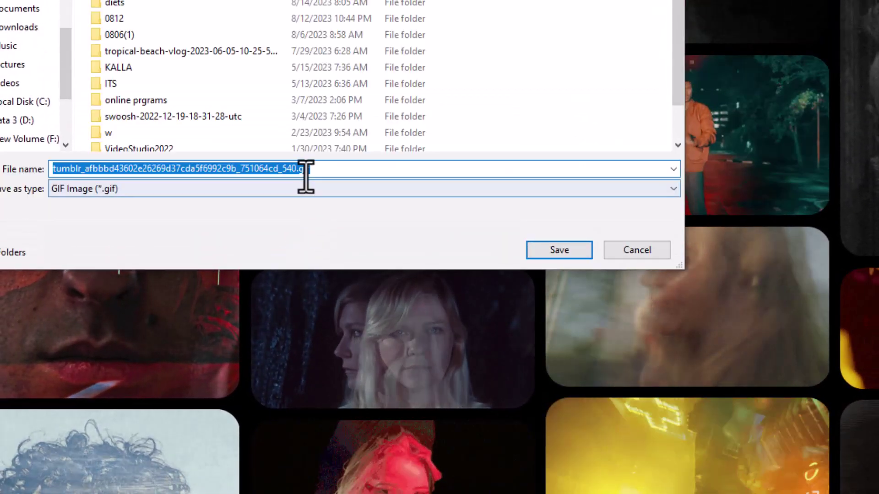
pyautogui.click(635, 256)
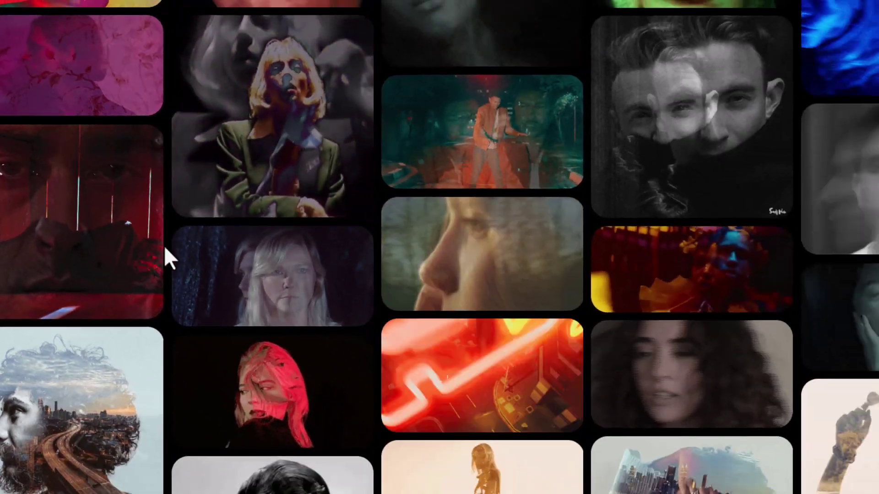
# - Examine the Double Exposure reference clips and technique list on Eyecandy, enlarging the black-and-white portrait example
pyautogui.scroll(3, 403, 229)
pyautogui.scroll(-2, 406, 239)
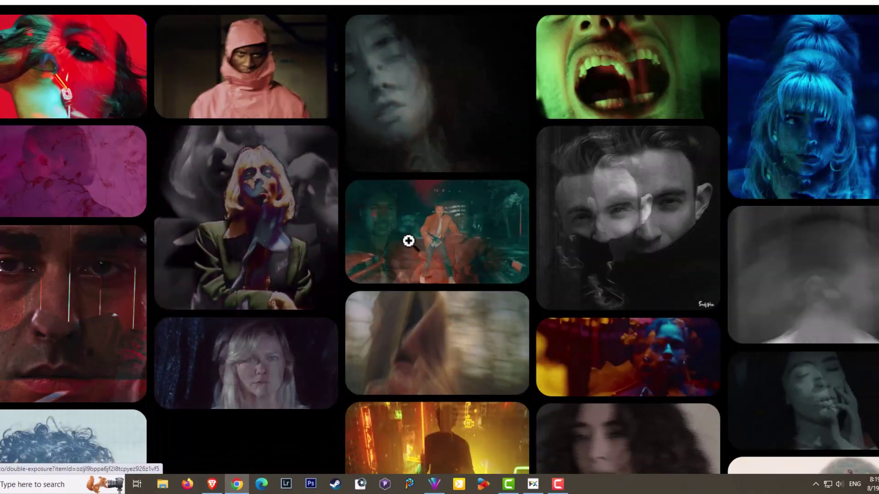
pyautogui.click(408, 239)
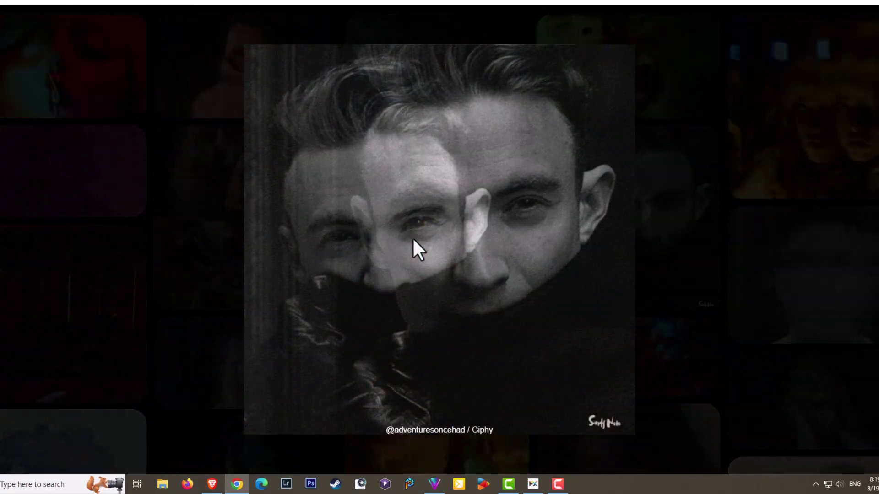
pyautogui.rightClick(413, 238)
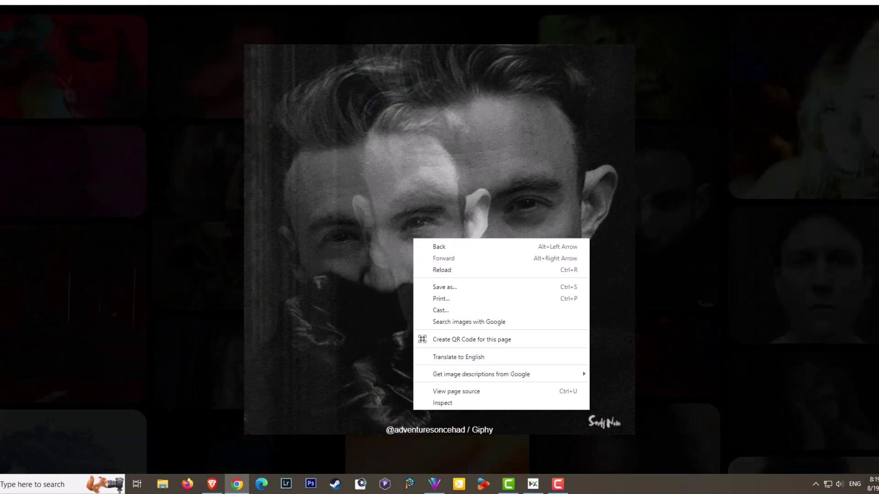
pyautogui.press('Escape')
pyautogui.press('Escape')
pyautogui.scroll(2, 275, 288)
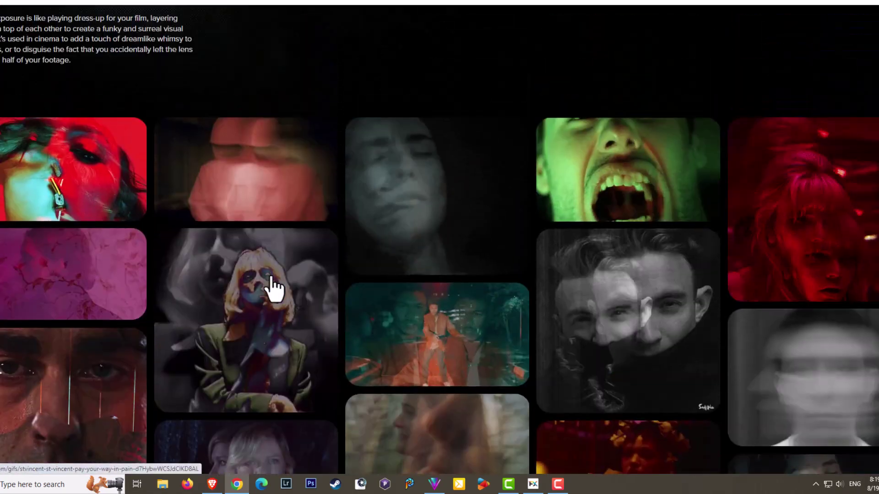
pyautogui.scroll(8, 274, 289)
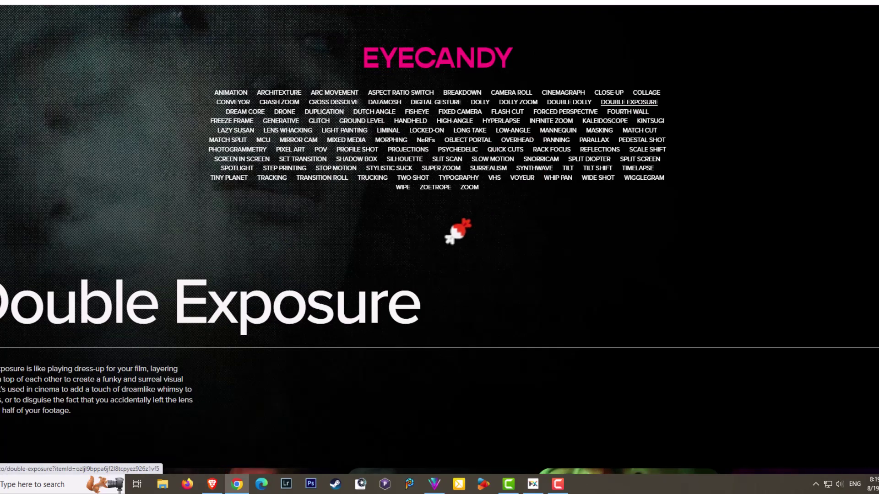
pyautogui.scroll(-10, 457, 231)
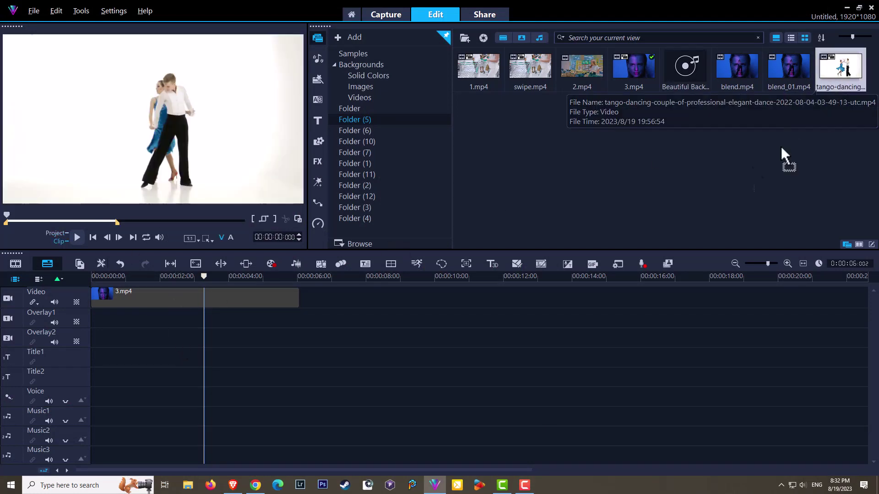
# - Place the tango-dancing couple video at the start of Overlay1 and trim its end to match the 3.mp4 clip
pyautogui.moveTo(841, 67); pyautogui.dragTo(226, 327)
pyautogui.moveTo(270, 391); pyautogui.dragTo(178, 382)
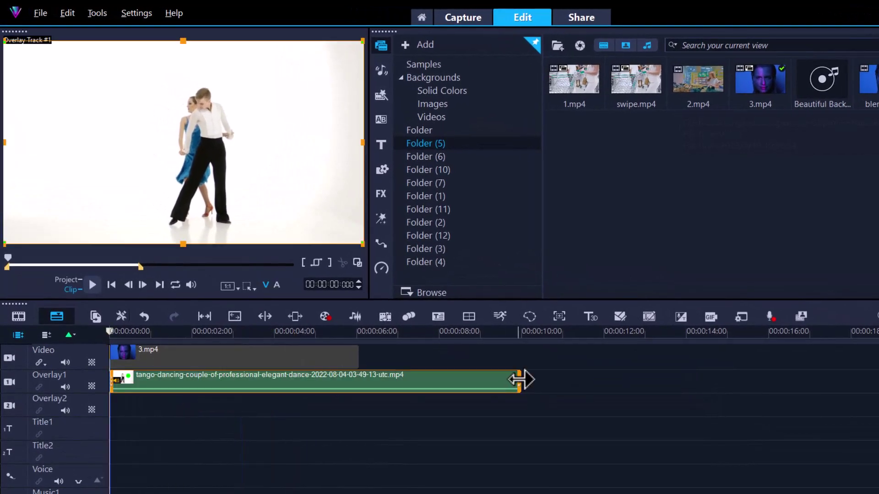
pyautogui.moveTo(520, 381); pyautogui.dragTo(359, 383)
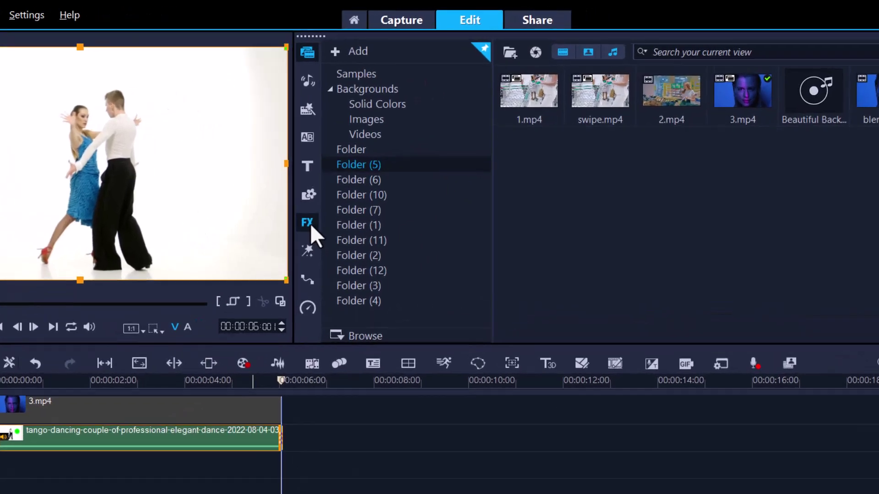
# - Find the Luma Key filter by searching for luma and apply it to the tango clip on Overlay1
pyautogui.click(381, 194)
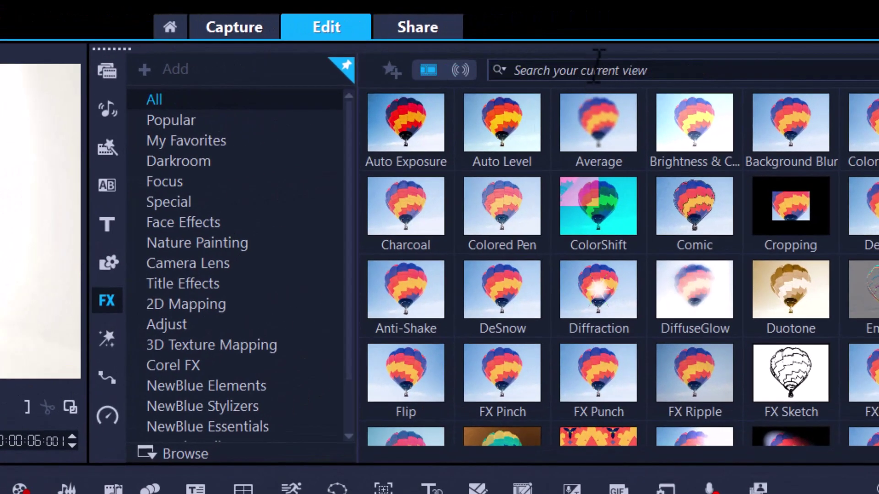
pyautogui.click(696, 44)
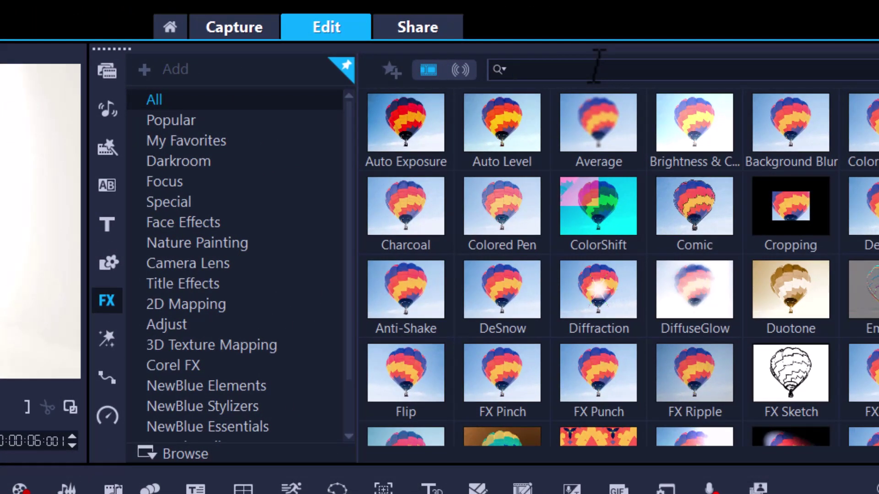
pyautogui.write('luma')
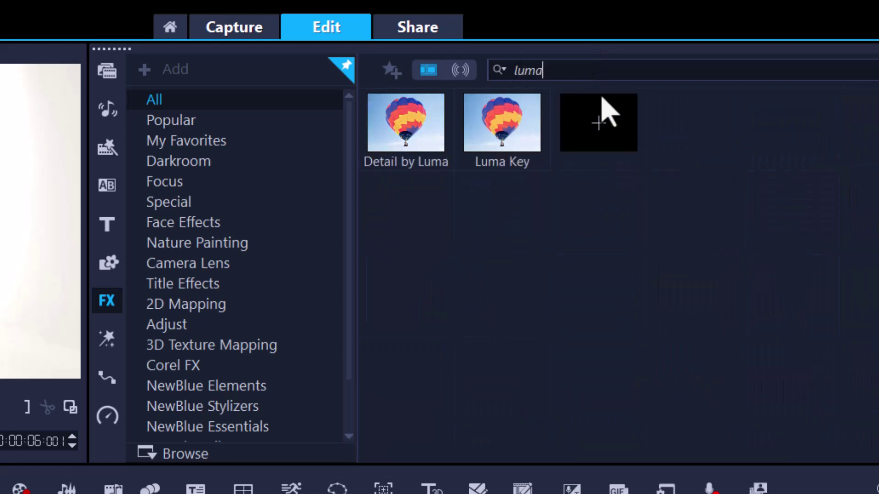
pyautogui.click(504, 132)
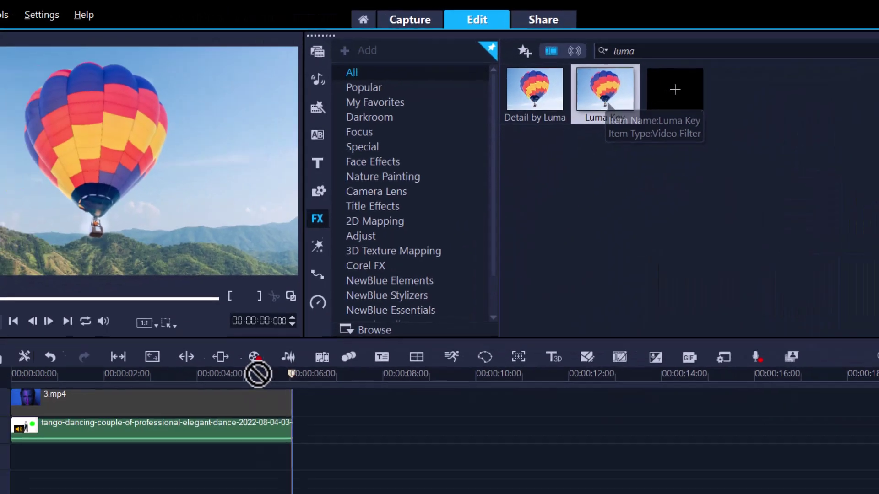
pyautogui.moveTo(258, 374); pyautogui.dragTo(153, 423)
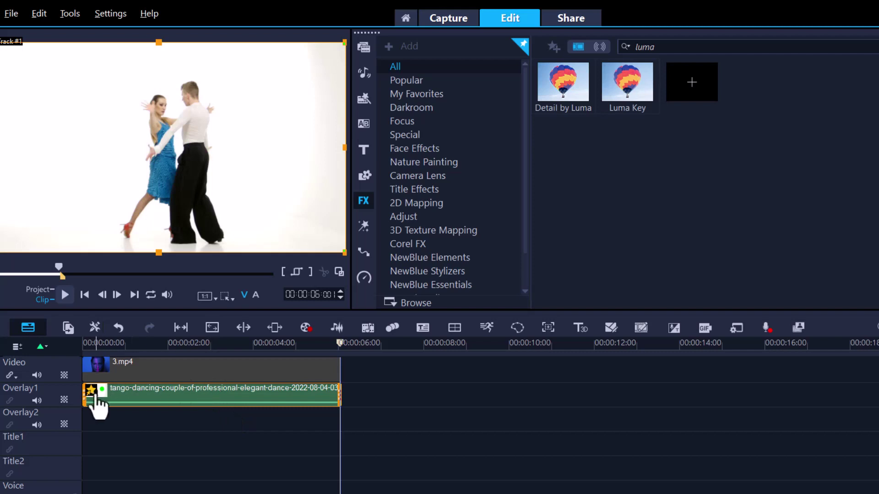
# - Customize the tango clip's Luma Key filter with the Key White preset and a threshold of 61.6
pyautogui.click(91, 392)
pyautogui.click(209, 399)
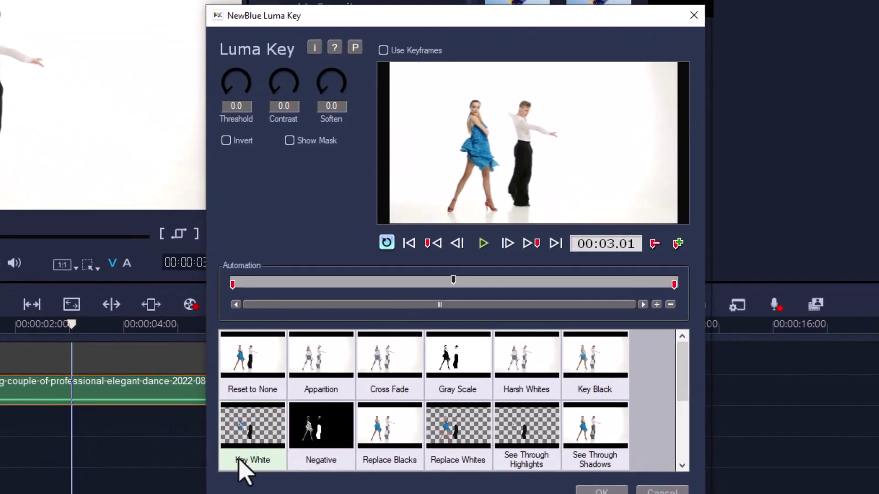
pyautogui.click(249, 429)
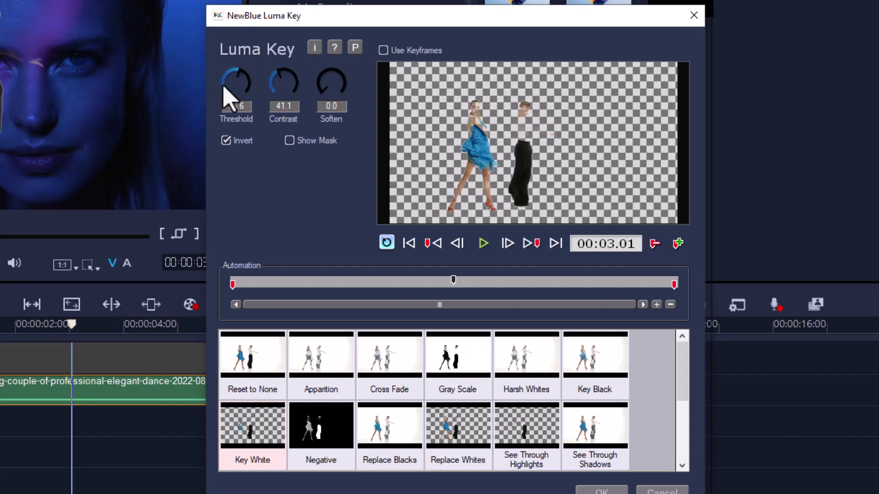
pyautogui.moveTo(236, 88); pyautogui.dragTo(236, 64)
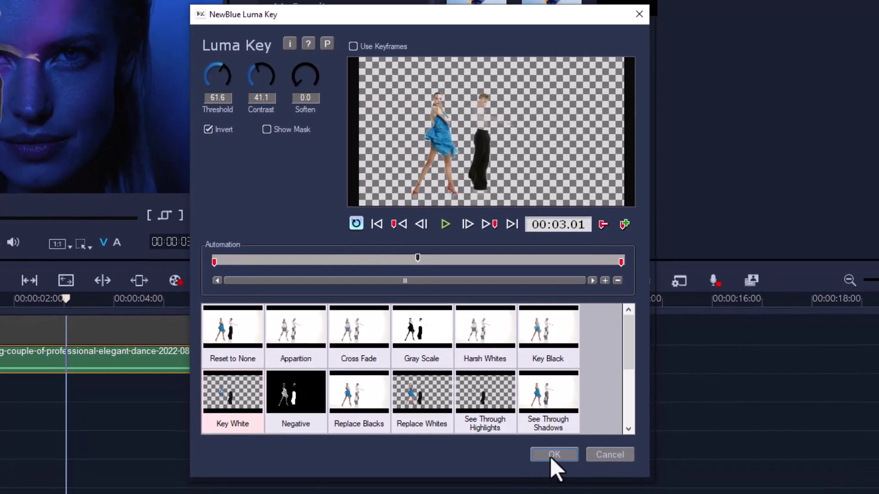
pyautogui.click(601, 490)
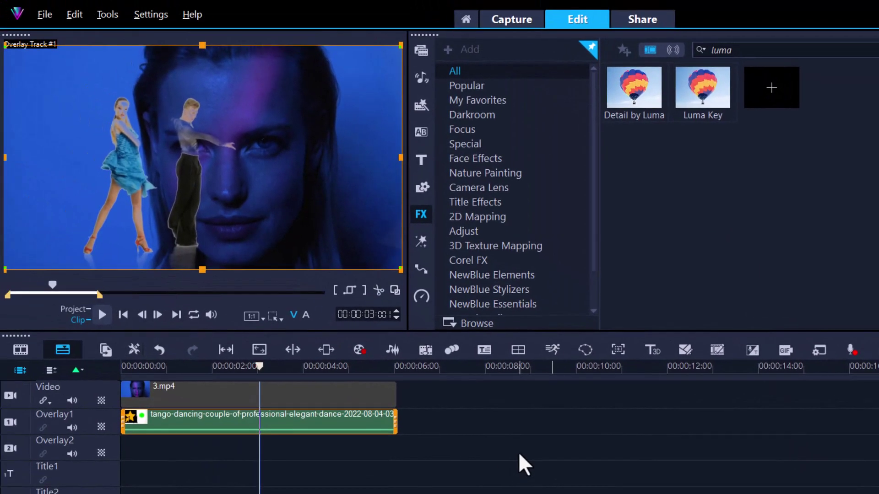
# - Set the tango overlay clip's blending mode to Multiply with a gamma of 42
pyautogui.doubleClick(337, 424)
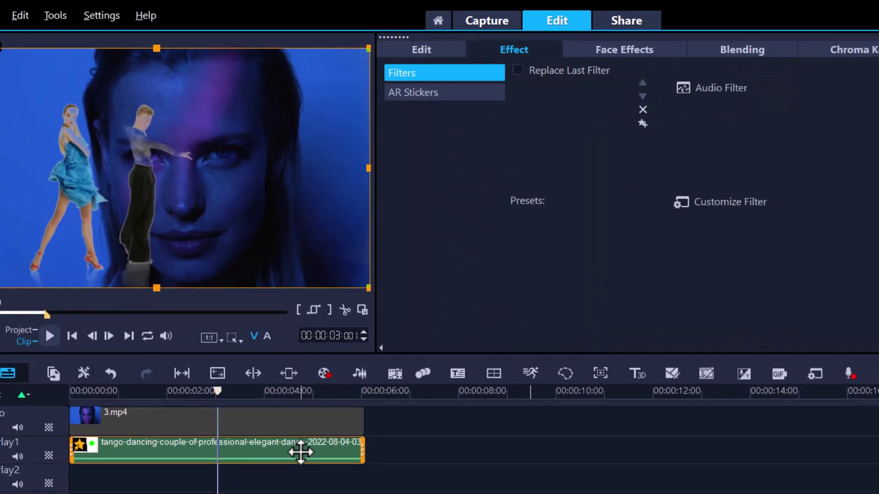
pyautogui.click(700, 87)
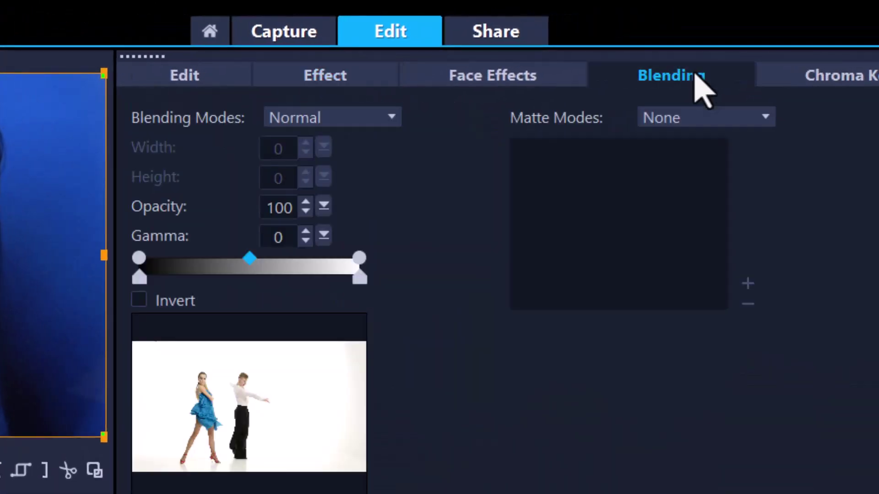
pyautogui.click(333, 120)
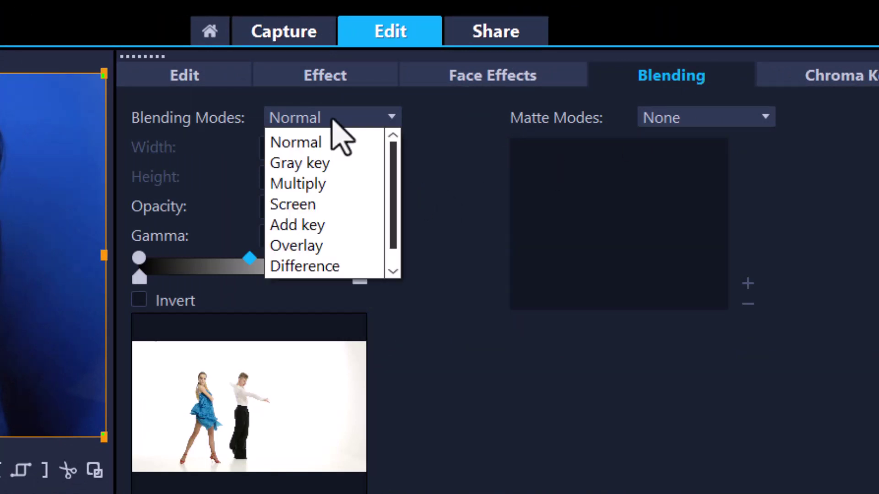
pyautogui.click(316, 183)
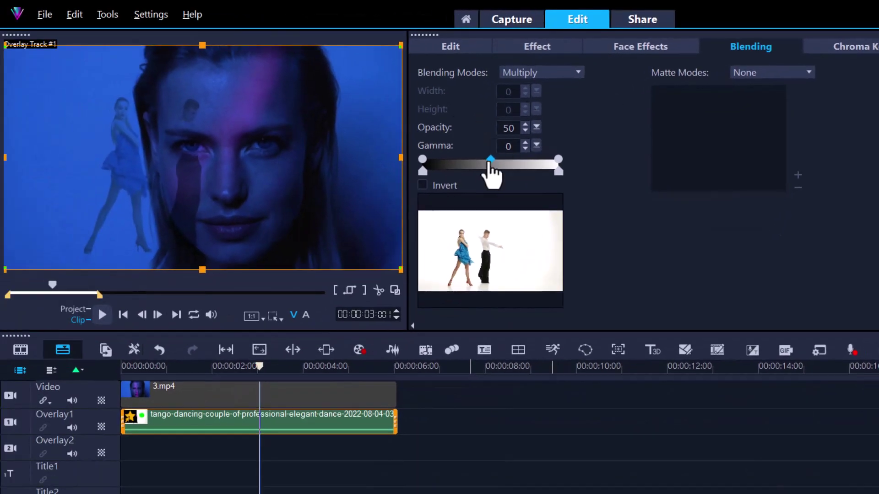
pyautogui.moveTo(489, 163); pyautogui.dragTo(519, 163)
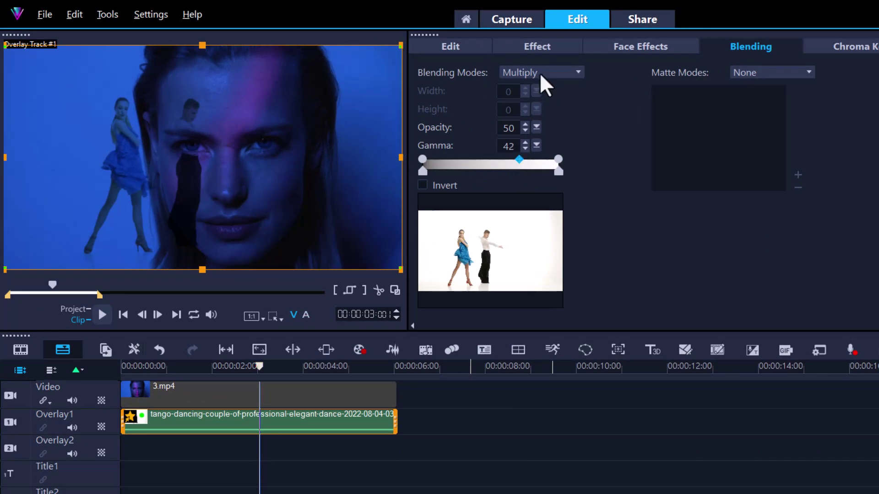
# - Try the Overlay blending mode on the tango clip with a gamma of 60
pyautogui.click(540, 73)
pyautogui.click(526, 138)
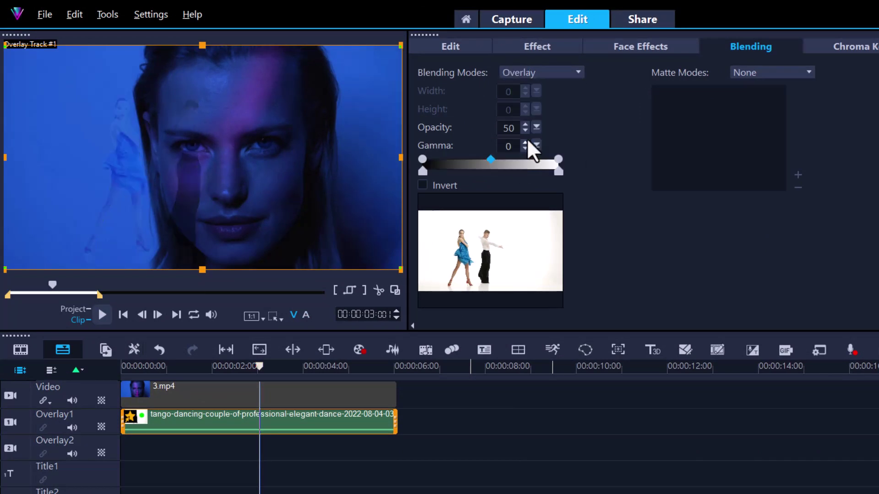
pyautogui.moveTo(502, 164); pyautogui.dragTo(530, 165)
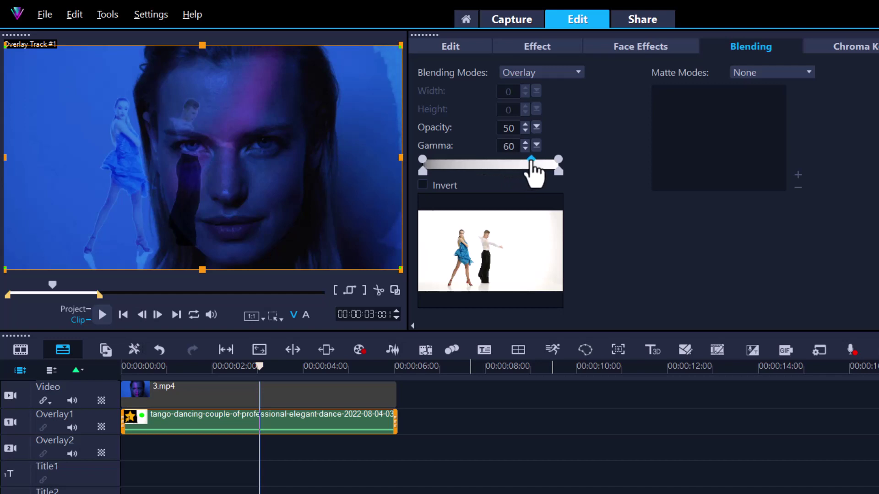
# - Return the tango clip's blending mode to Multiply and set its gamma to 45
pyautogui.click(537, 70)
pyautogui.click(528, 98)
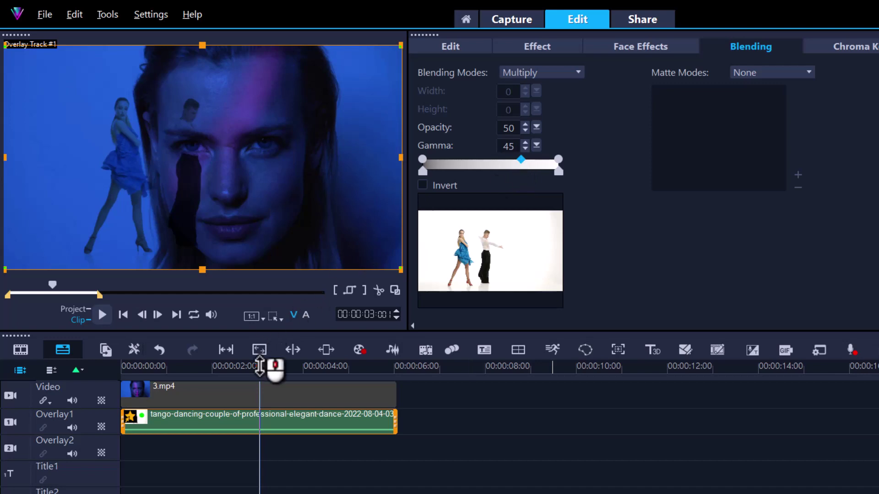
# - Play the project from the beginning to check the double exposure effect
pyautogui.moveTo(260, 366); pyautogui.dragTo(120, 369)
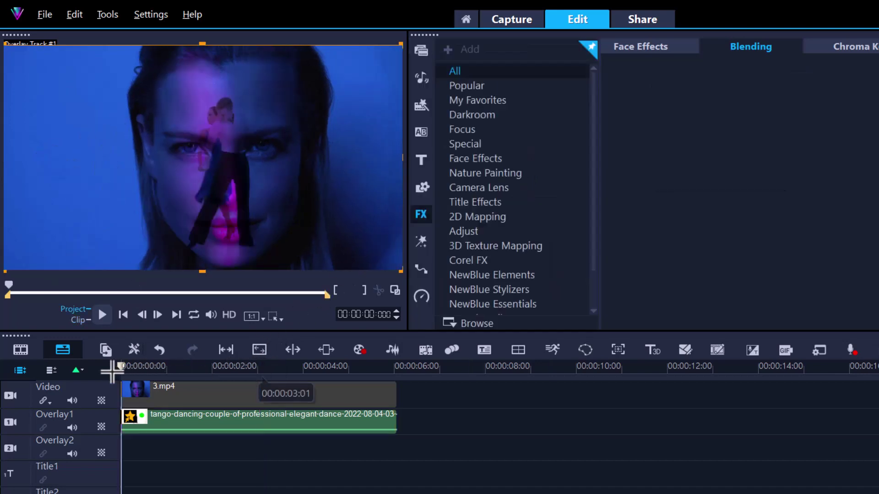
pyautogui.press('space')
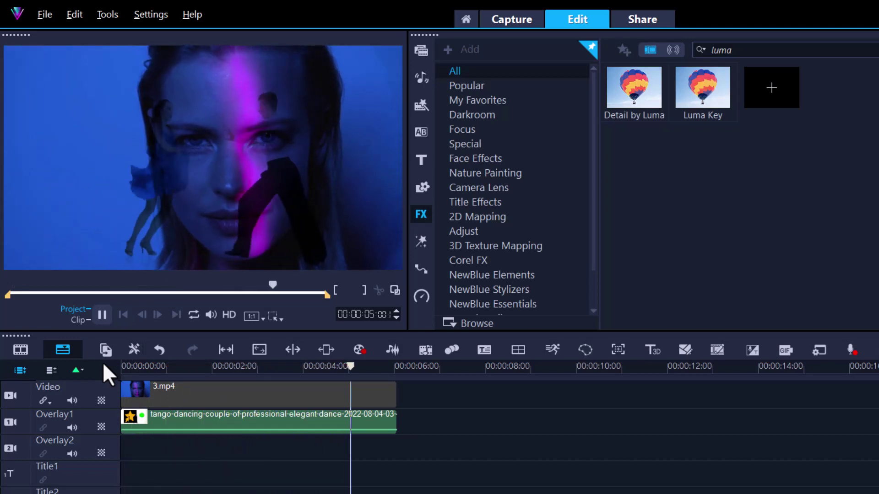
pyautogui.press('space')
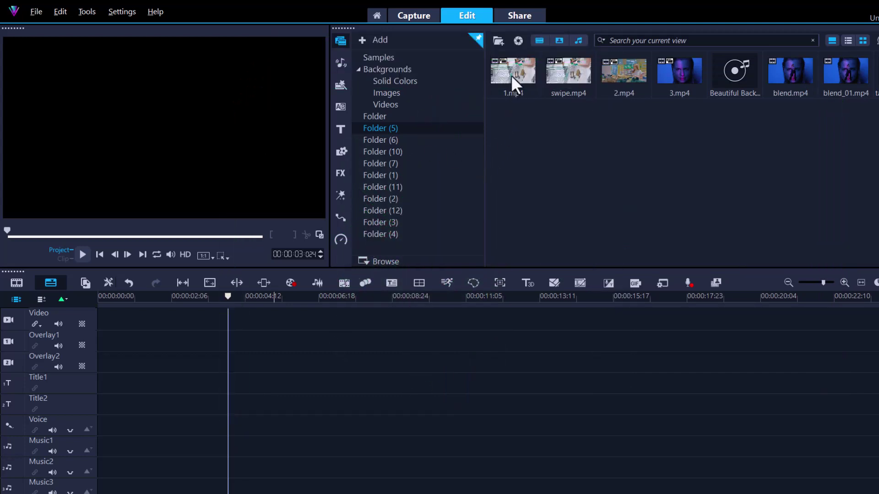
# - Place 1.mp4 at the start of the Video track and set its mark-in point at 4 seconds
pyautogui.moveTo(510, 75); pyautogui.dragTo(339, 325)
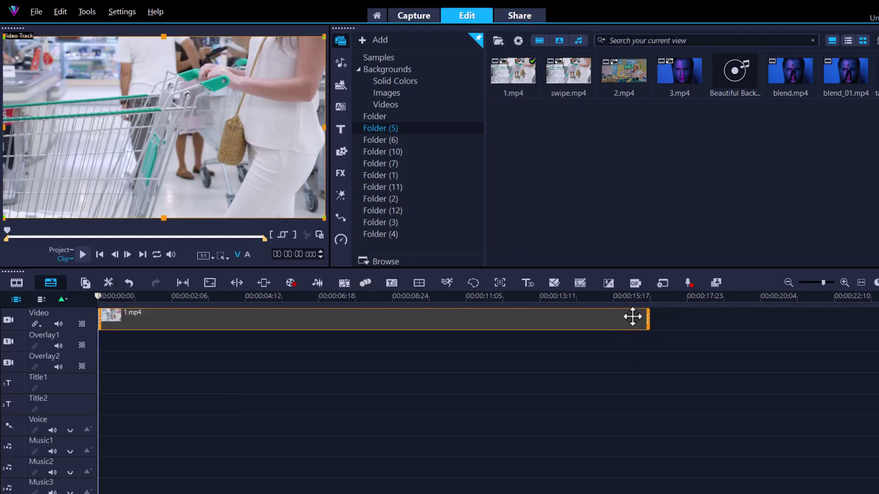
pyautogui.moveTo(102, 292); pyautogui.dragTo(229, 292)
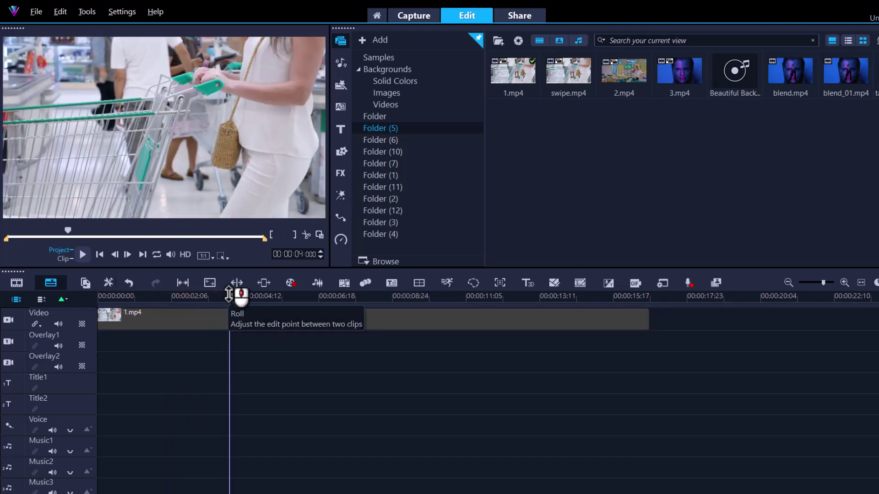
pyautogui.click(243, 320)
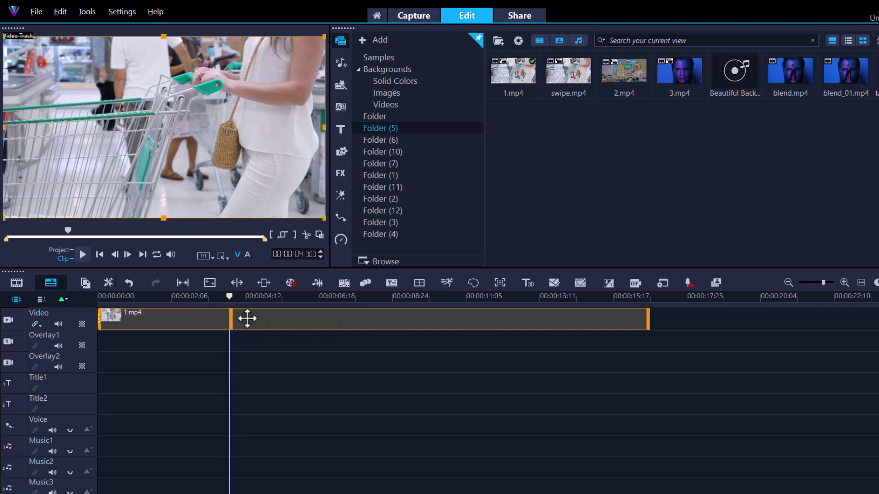
pyautogui.press('F3')
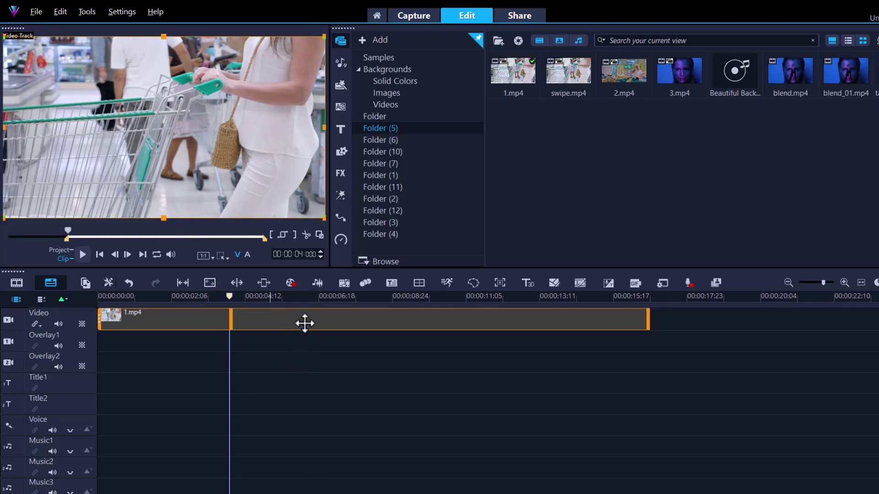
# - Split 1.mp4 on the Video track at 4 seconds and delete the part after the cut
pyautogui.press('s')
pyautogui.click(304, 323)
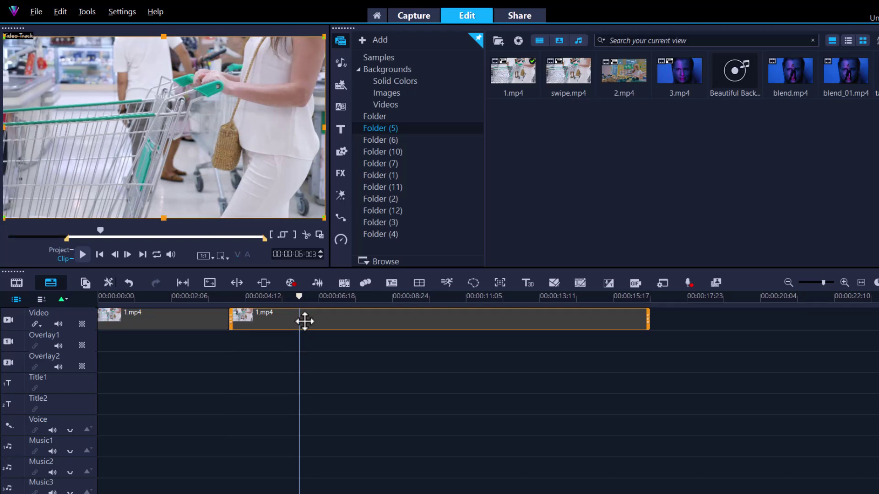
pyautogui.press('Delete')
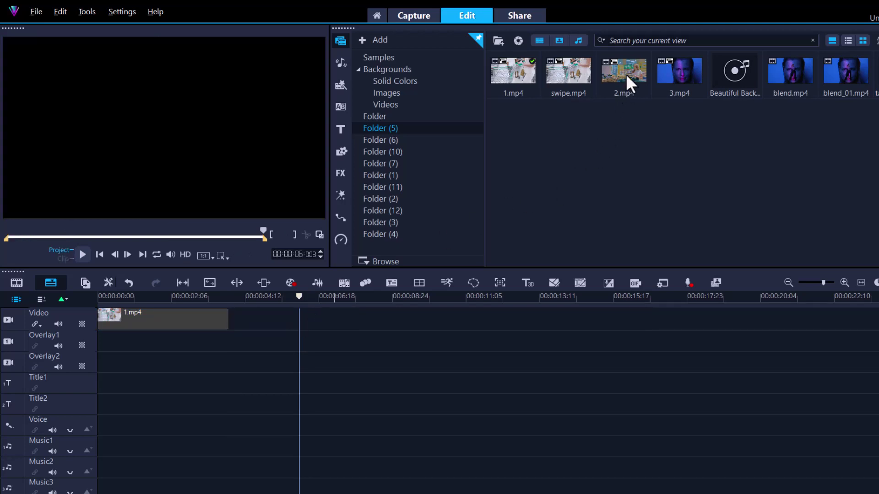
# - Place 2.mp4 on Overlay1 overlapping the second half of 1.mp4 and trim its end to about 6 seconds on the timeline
pyautogui.moveTo(625, 73); pyautogui.dragTo(161, 340)
pyautogui.click(19, 167)
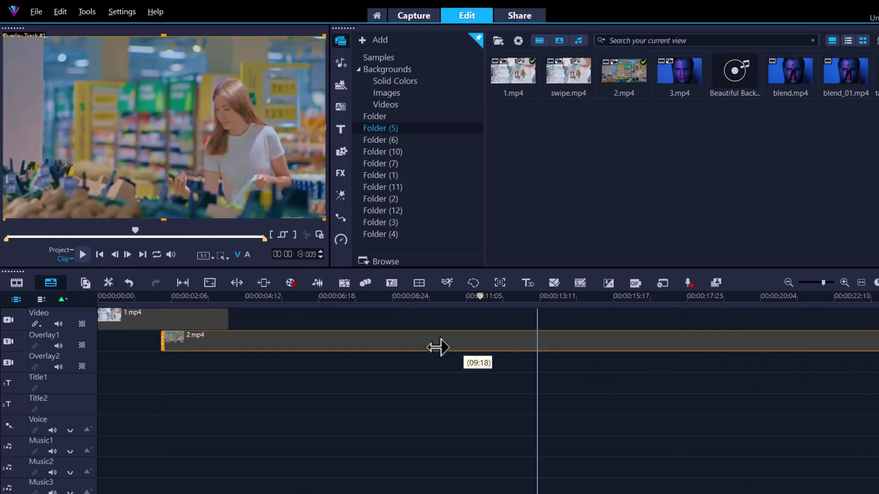
pyautogui.moveTo(310, 340); pyautogui.dragTo(307, 341)
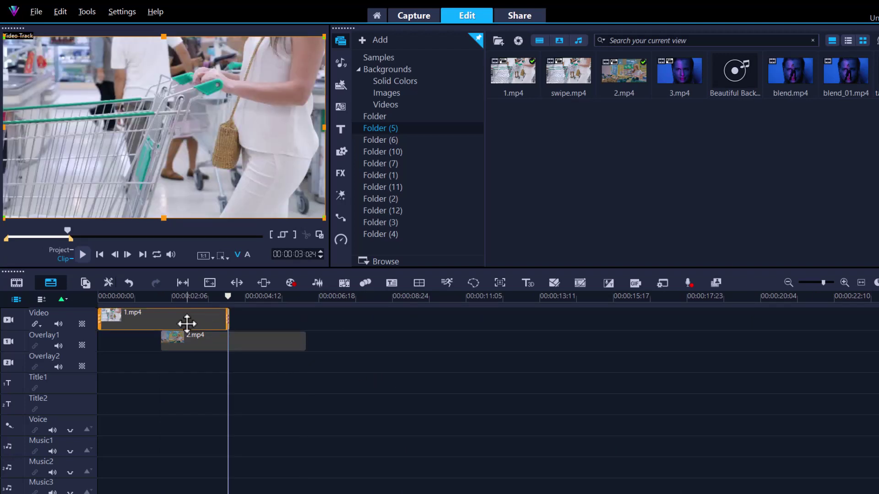
# - Open Mask Creator for 1.mp4 on the Video track and lasso the uncovered strip beside the passing woman at 00:00:03:02
pyautogui.click(476, 284)
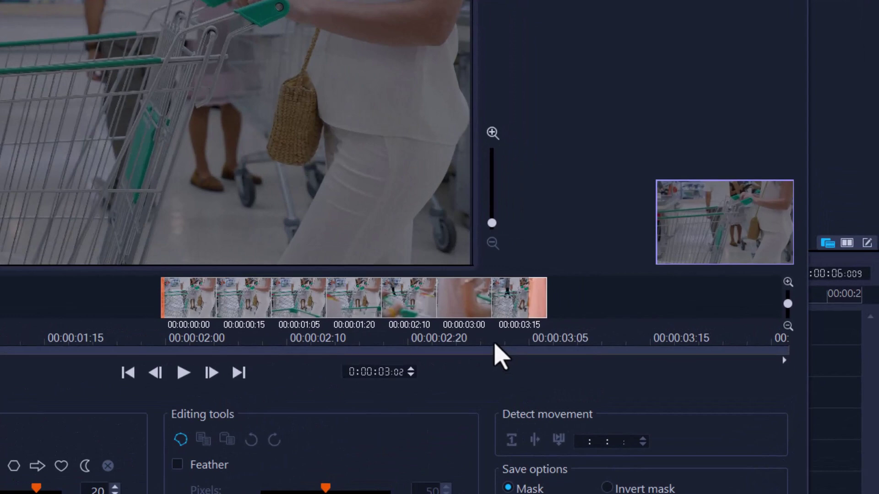
pyautogui.click(494, 345)
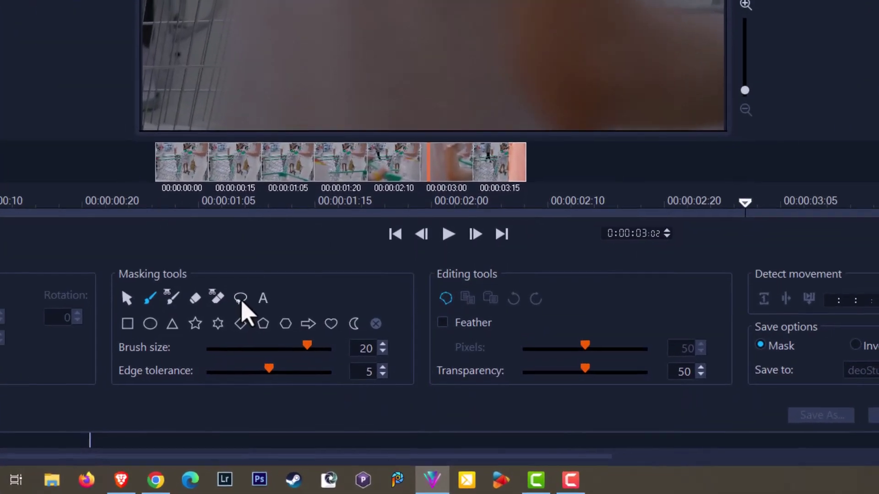
pyautogui.click(241, 300)
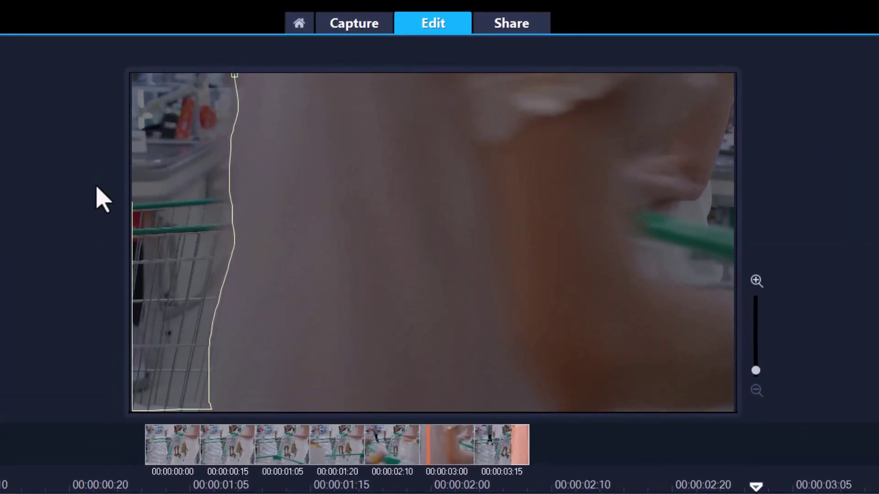
pyautogui.moveTo(96, 186)
pyautogui.mouseDown()
pyautogui.moveTo(98, 62)
pyautogui.moveTo(152, 47)
pyautogui.moveTo(187, 52)
pyautogui.moveTo(233, 76)
pyautogui.mouseUp()
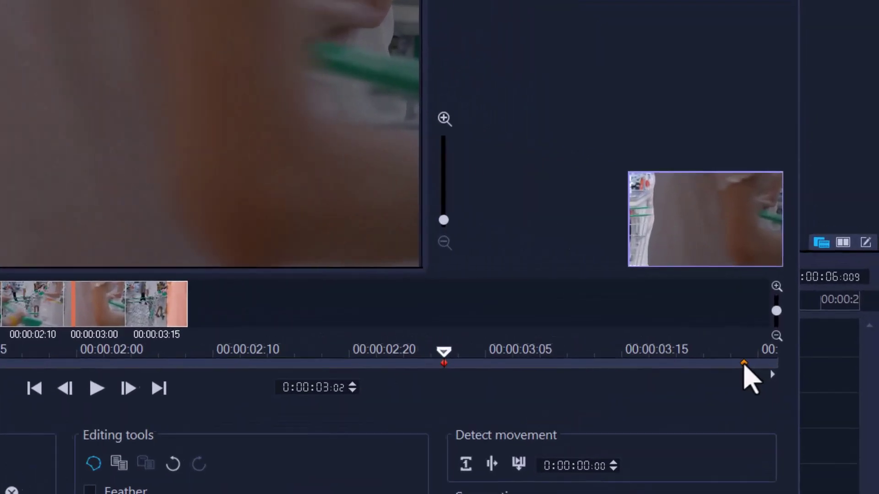
# - At the last mask keyframe, 00:00:03:24, stretch the mask across the whole frame to an X size of about 138
pyautogui.click(804, 311)
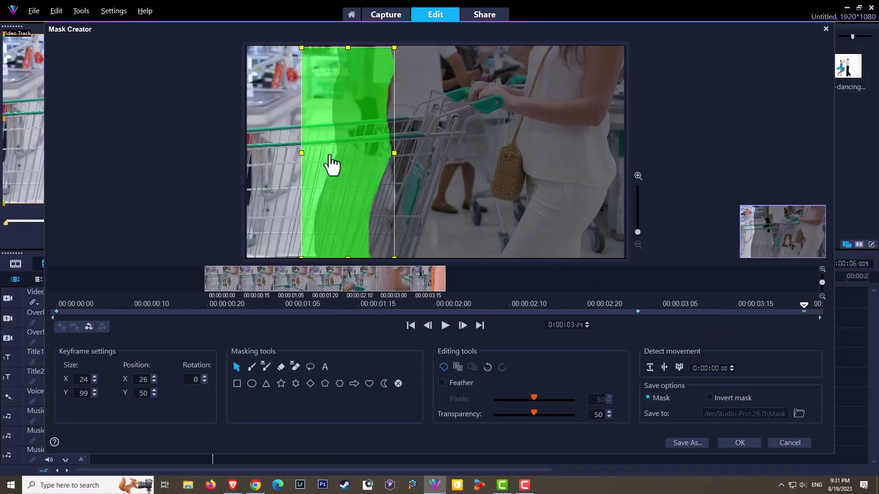
pyautogui.moveTo(333, 166); pyautogui.dragTo(390, 166)
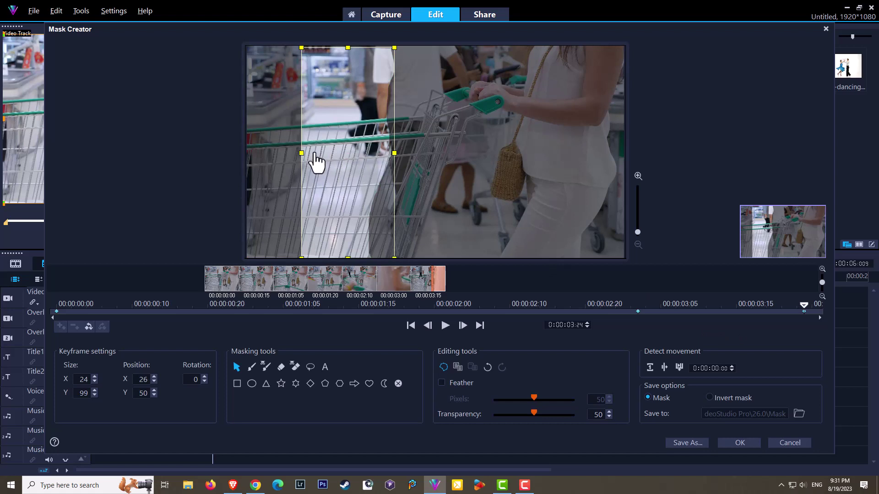
pyautogui.moveTo(315, 160); pyautogui.dragTo(768, 169)
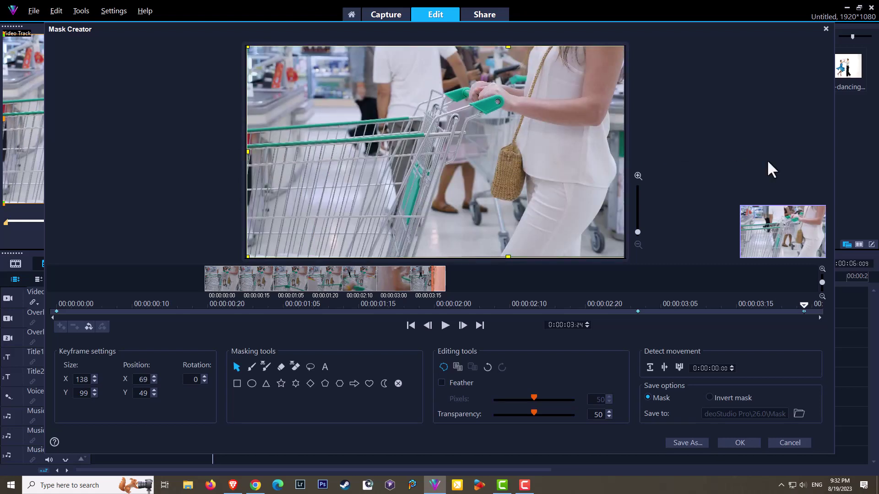
# - At the first mask keyframe, move the mask outside the frame's left edge, with X size about 43 and X position about -21
pyautogui.click(56, 313)
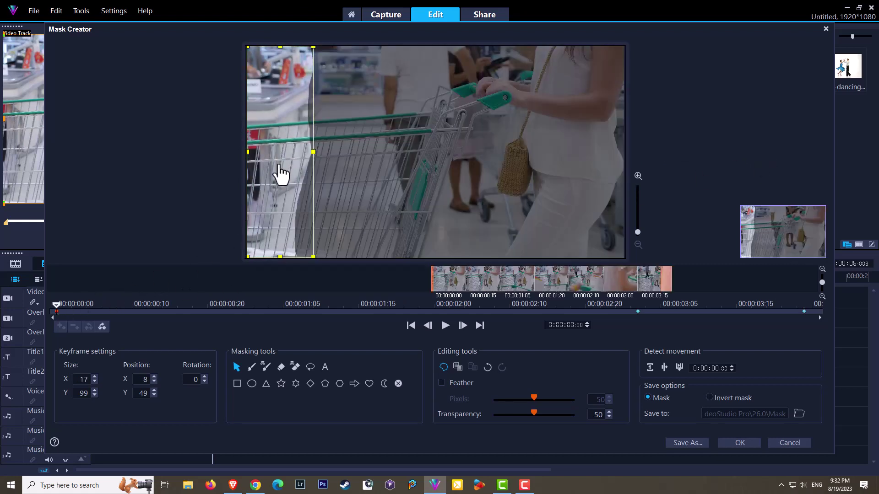
pyautogui.moveTo(246, 152); pyautogui.dragTo(110, 160)
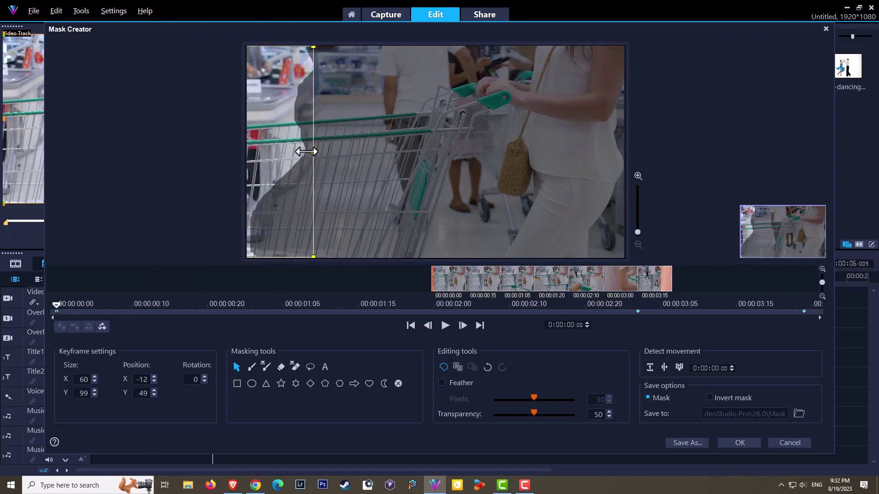
pyautogui.moveTo(306, 152); pyautogui.dragTo(246, 156)
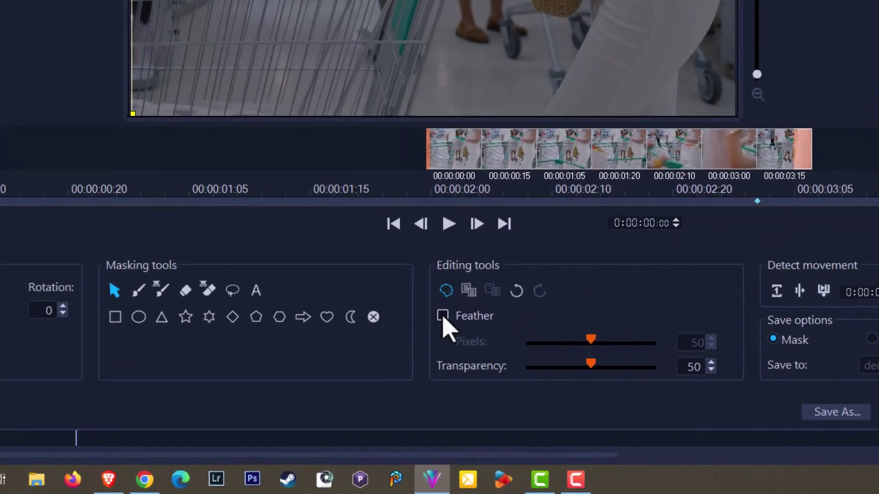
# - Feather the mask by 50 pixels, set it to Invert mask and apply it to the clip
pyautogui.click(443, 317)
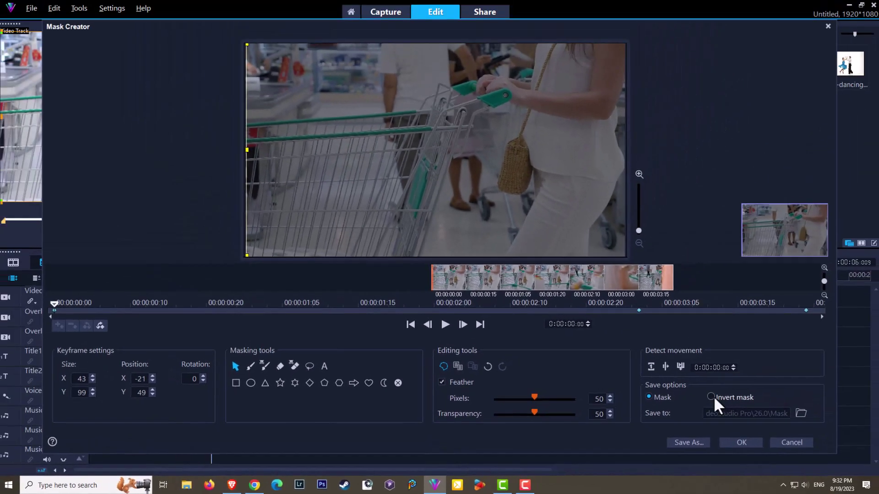
pyautogui.click(875, 338)
pyautogui.click(739, 442)
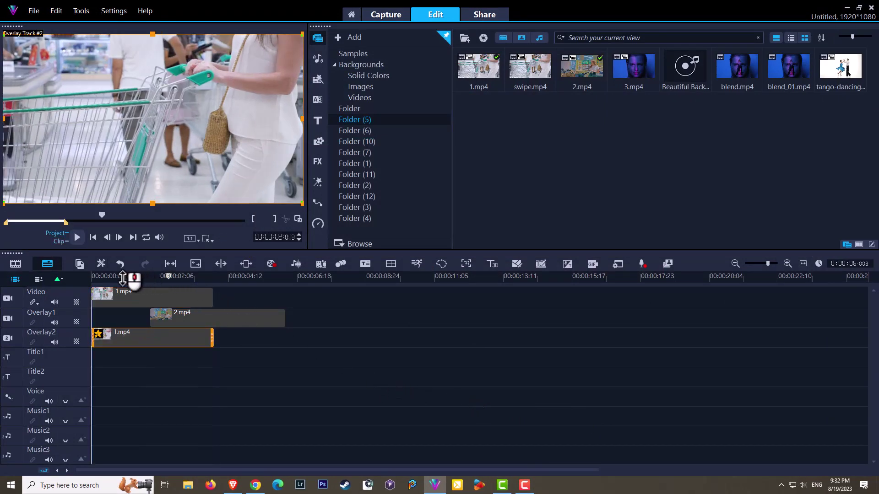
# - Play the project and scrub back through the overlap to examine the masked transition
pyautogui.click(119, 280)
pyautogui.press('space')
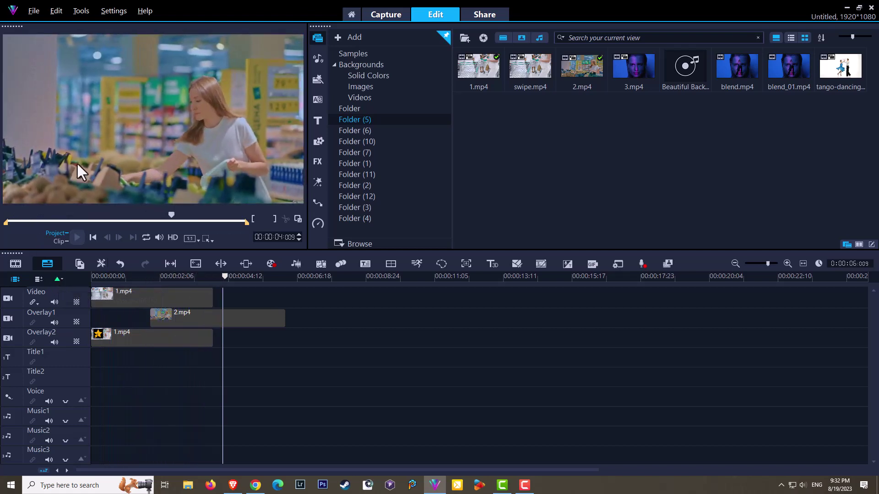
pyautogui.press('space')
pyautogui.moveTo(228, 281); pyautogui.dragTo(171, 284)
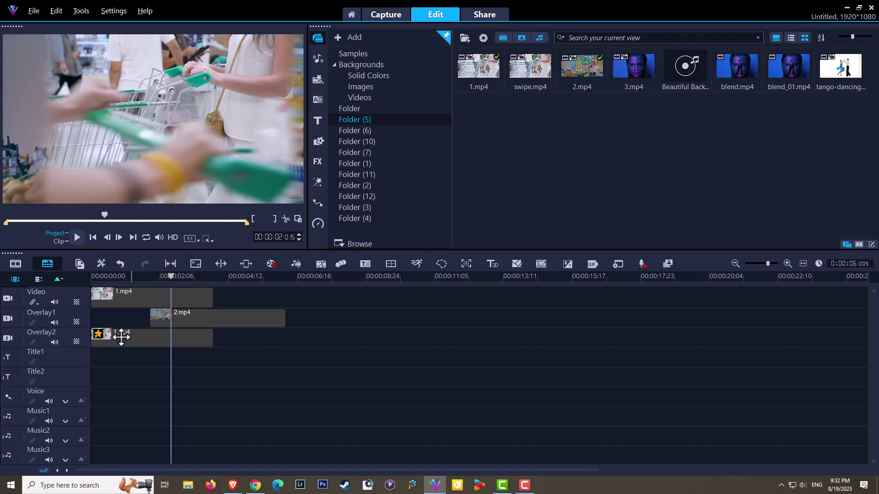
# - Reopen the mask of the Overlay2 clip and copy its first keyframe
pyautogui.doubleClick(98, 333)
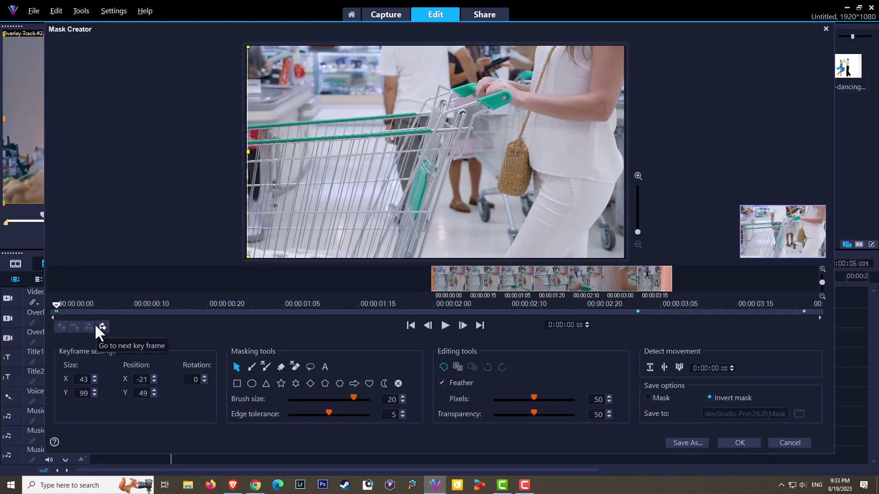
pyautogui.click(56, 311)
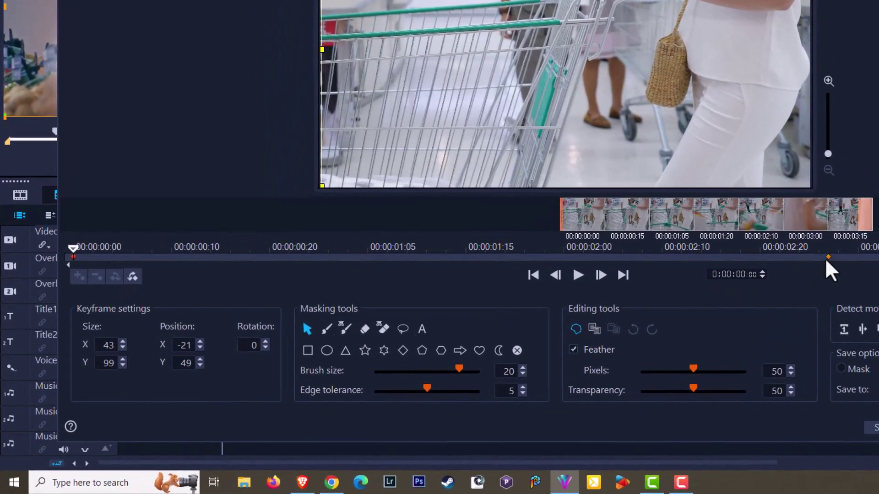
pyautogui.rightClick(73, 256)
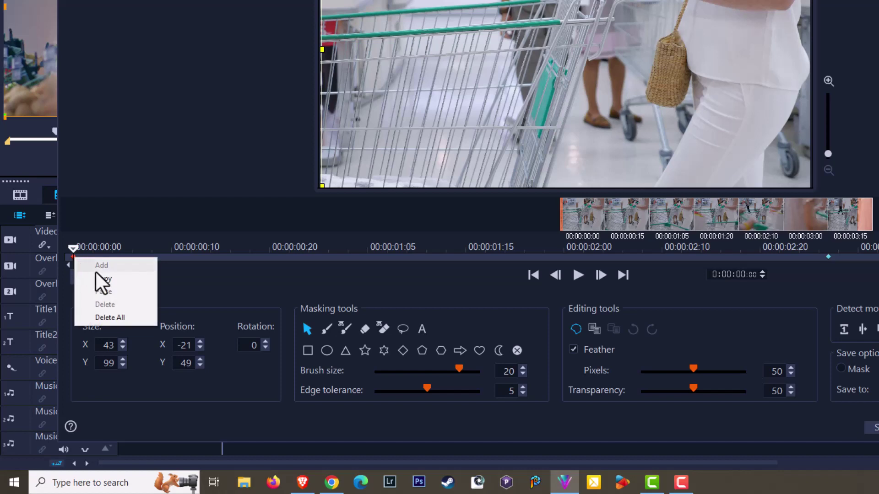
pyautogui.click(102, 279)
# - Add a mask keyframe at 00:00:03:01, paste the copied keyframe onto it and apply the mask
pyautogui.click(83, 250)
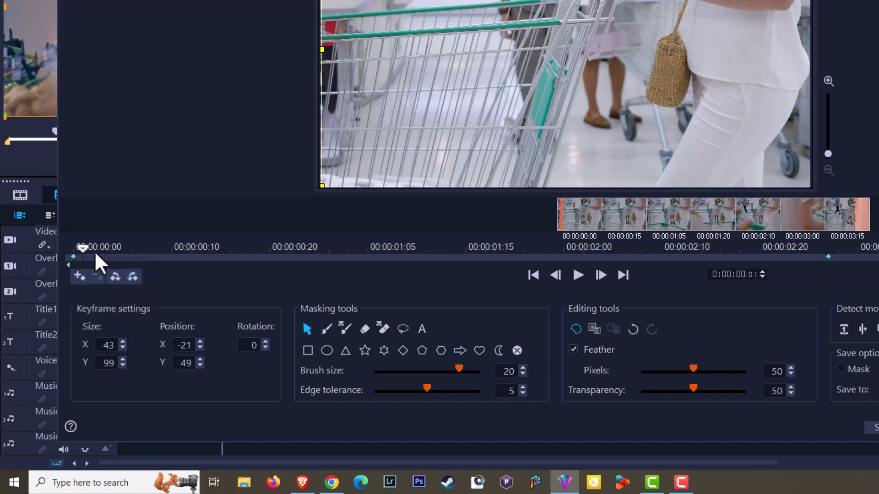
pyautogui.click(259, 251)
pyautogui.press('Right')
pyautogui.press('Right')
pyautogui.press('Right')
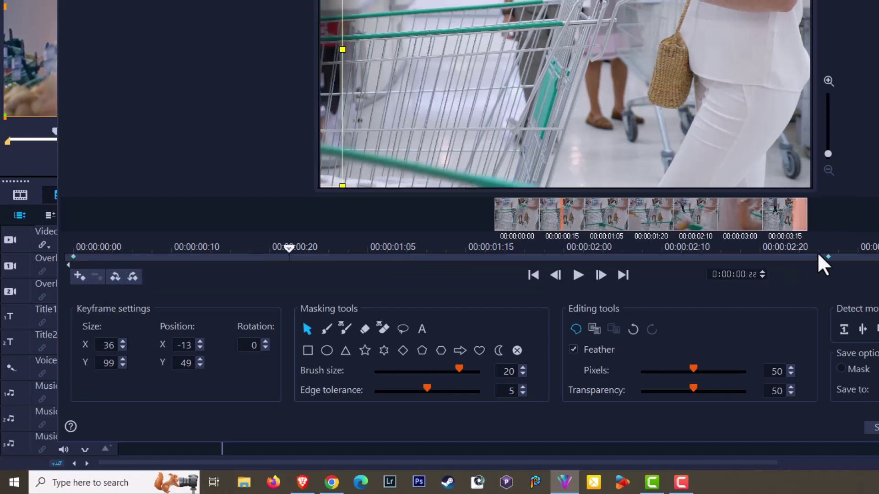
pyautogui.click(819, 251)
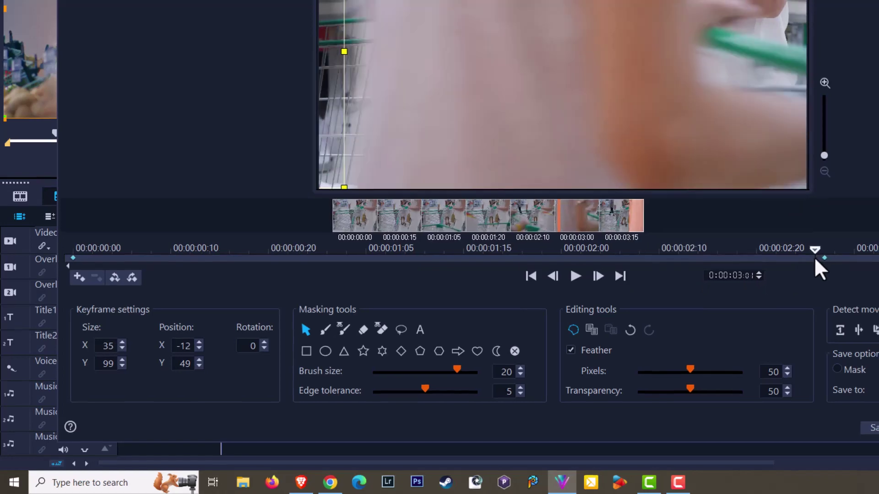
pyautogui.rightClick(818, 256)
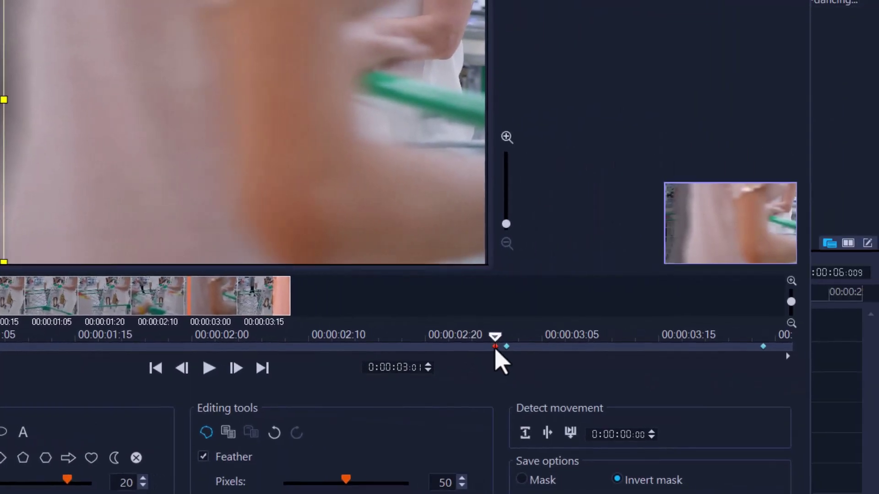
pyautogui.rightClick(496, 351)
pyautogui.click(526, 388)
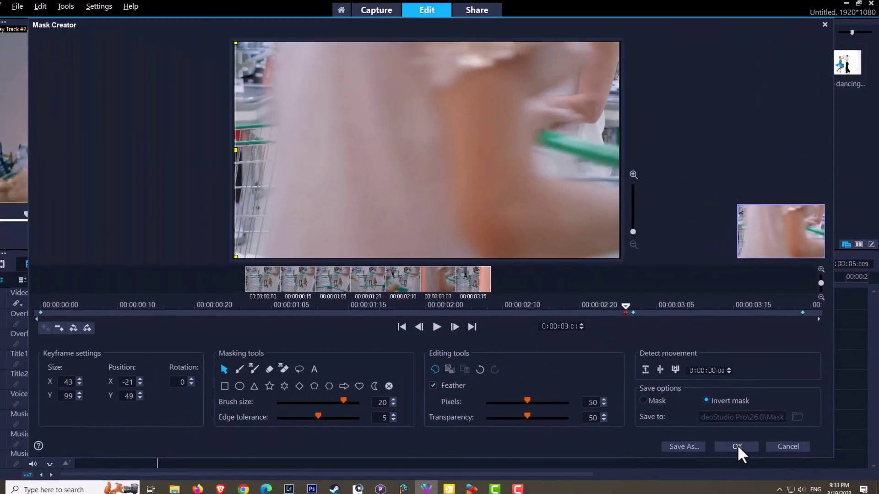
pyautogui.click(738, 449)
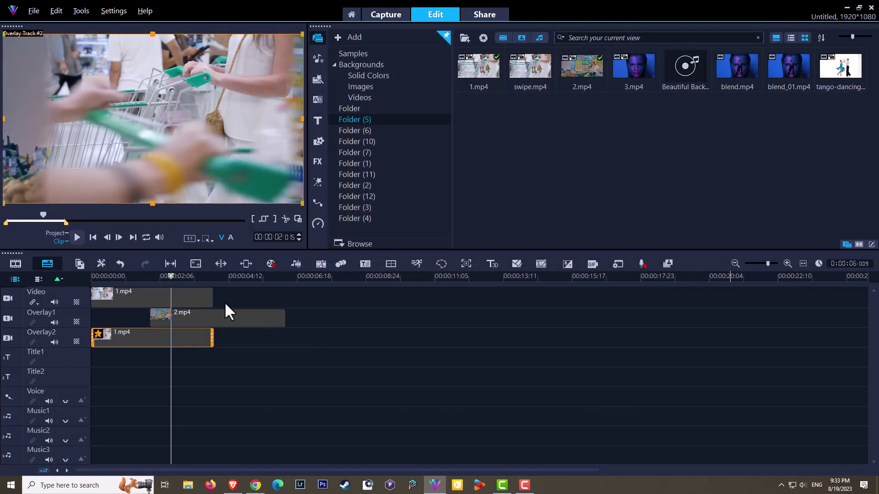
# - Play the project from the beginning and scrub back from its end to check the corrected mask transition
pyautogui.moveTo(171, 276); pyautogui.dragTo(79, 281)
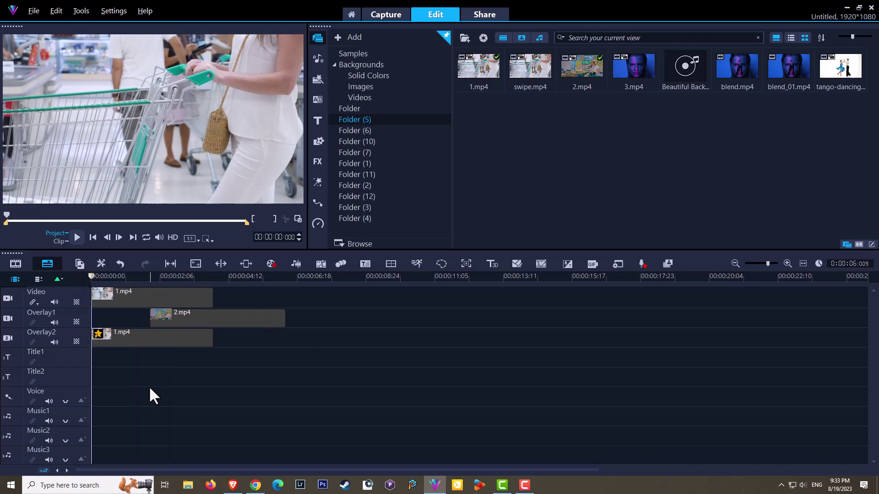
pyautogui.press('space')
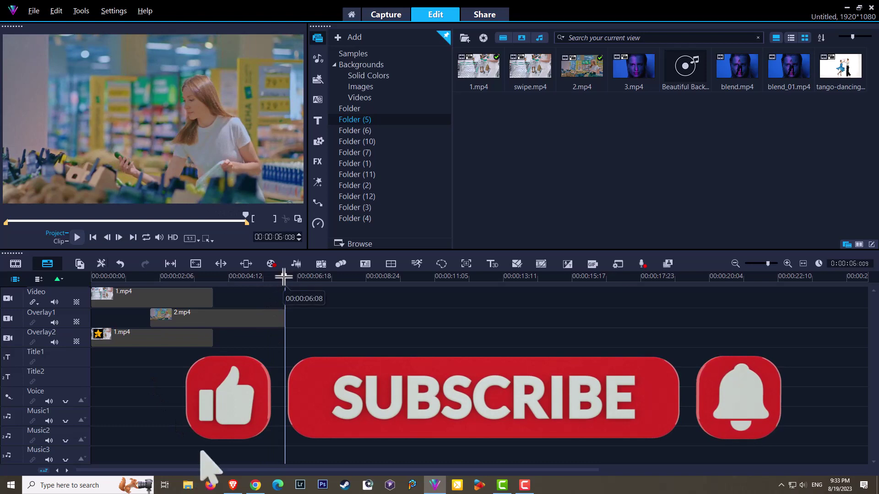
pyautogui.moveTo(283, 277); pyautogui.dragTo(256, 284)
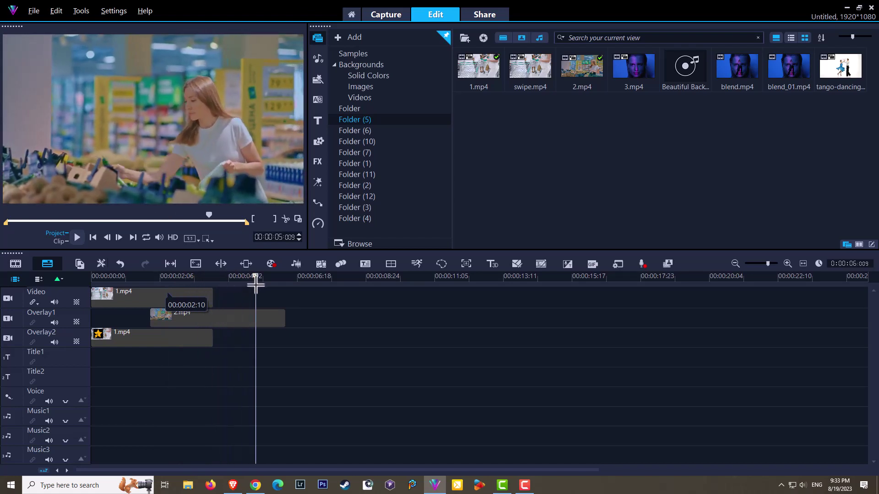